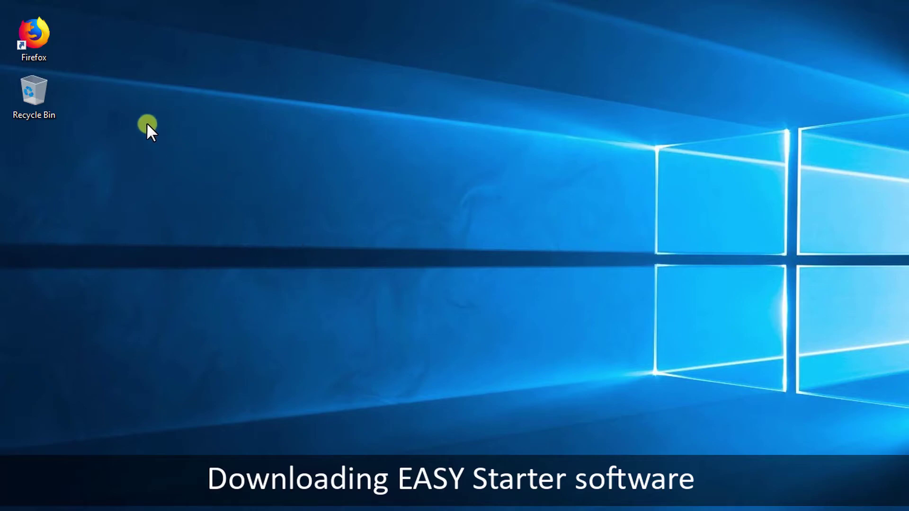
double_click(30, 36)
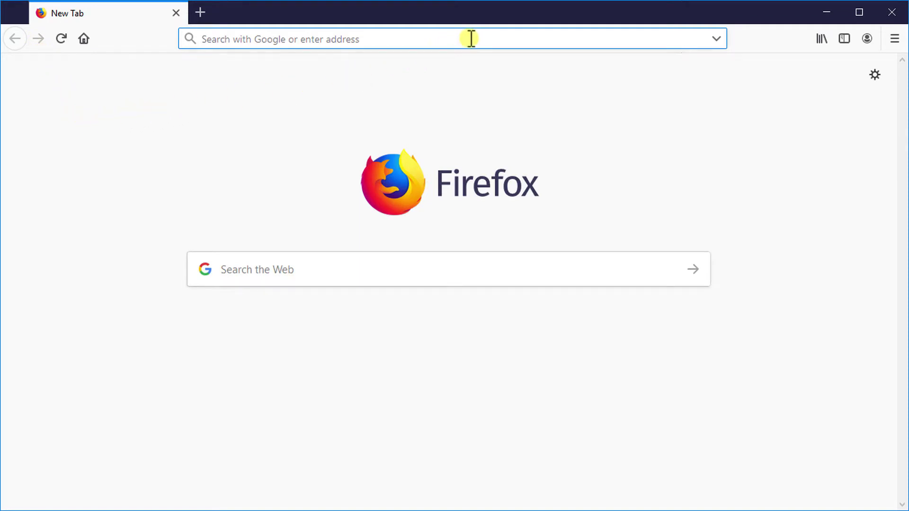
type("www.lenze.com")
key("Return")
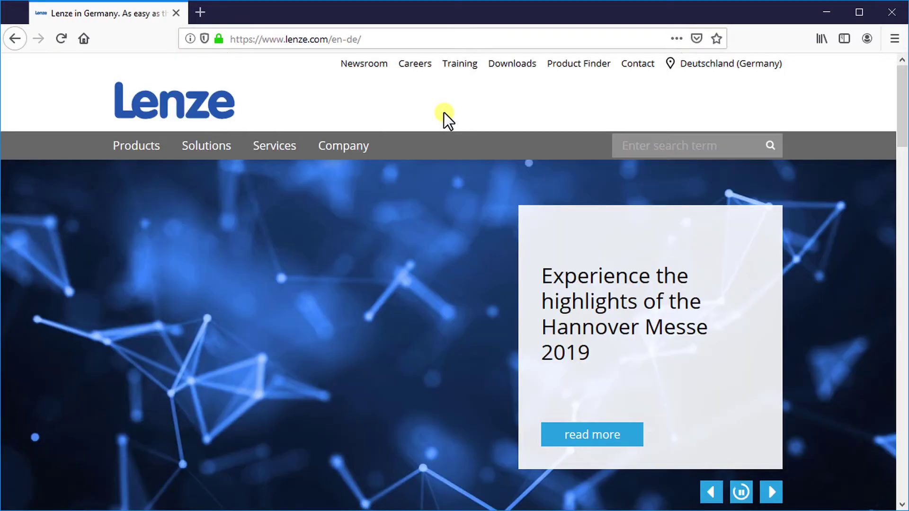
mouse_move(517, 67)
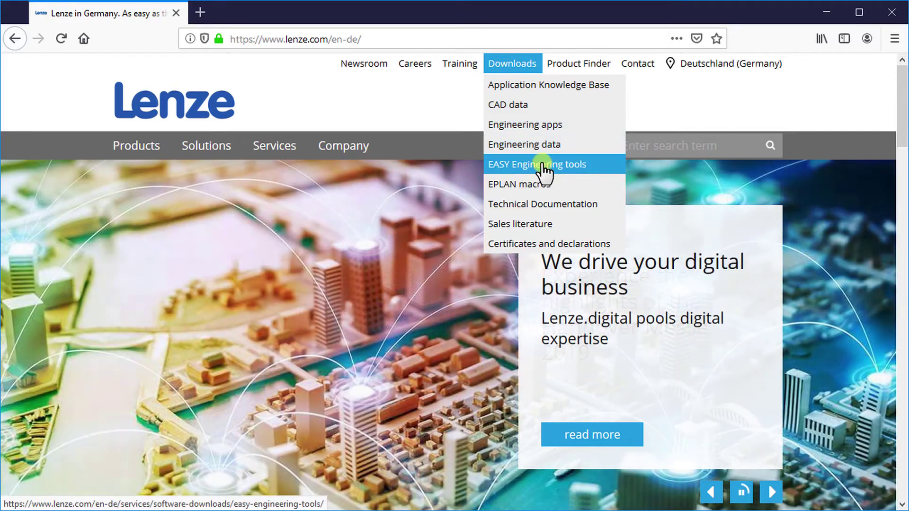
- From EASY Engineering tools downloads, open the EASY Starter V1.16 full version article
left_click(543, 165)
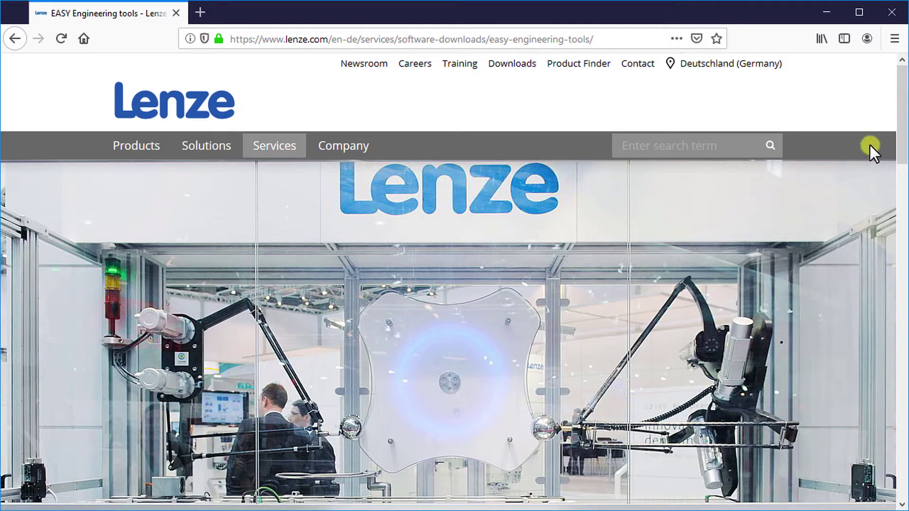
left_click_drag(902, 130, 903, 253)
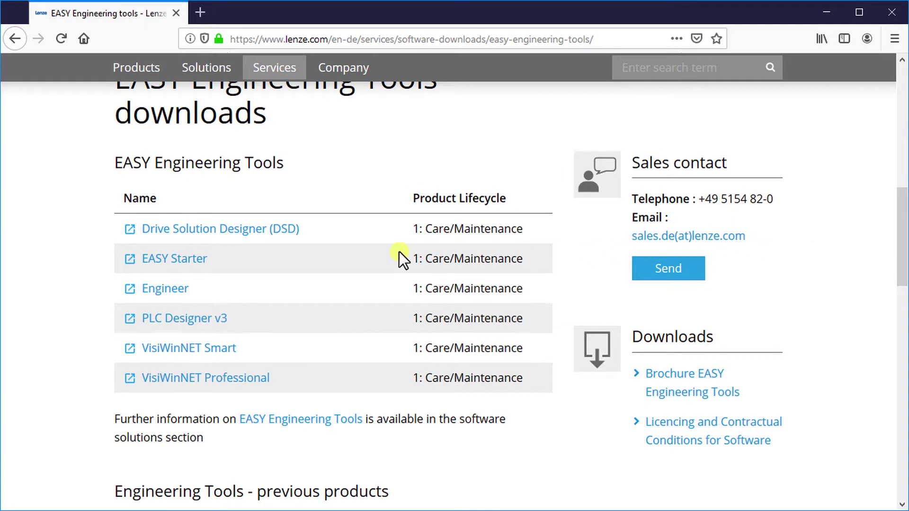
left_click(176, 263)
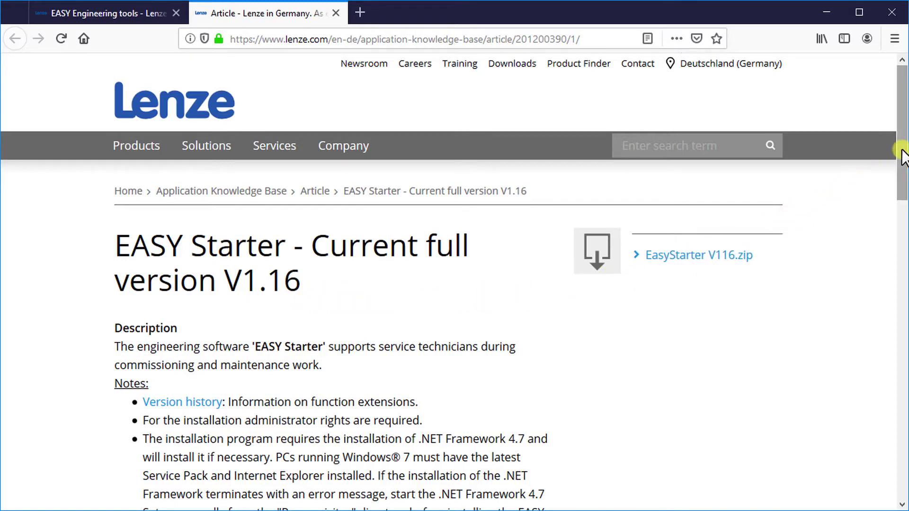
- Save the EasyStarter_V116.zip link into the Downloads folder and check its download progress
left_click_drag(902, 156, 894, 379)
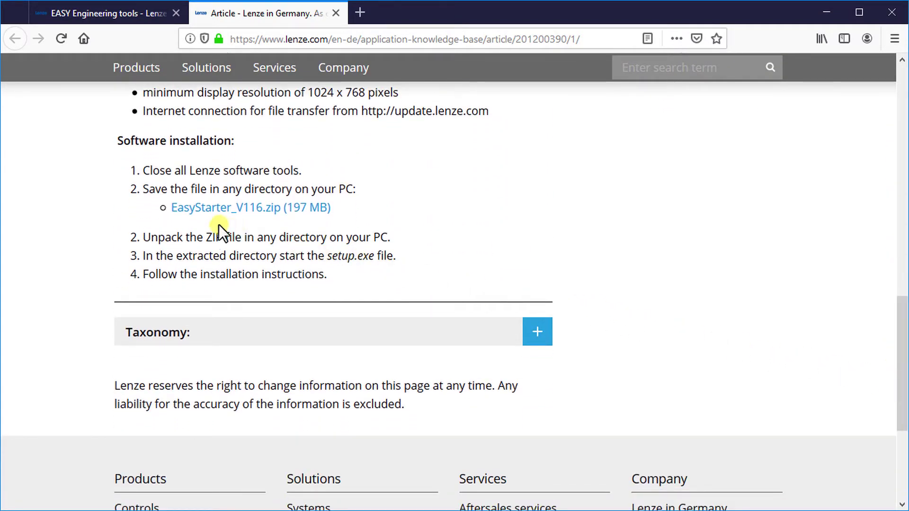
right_click(308, 209)
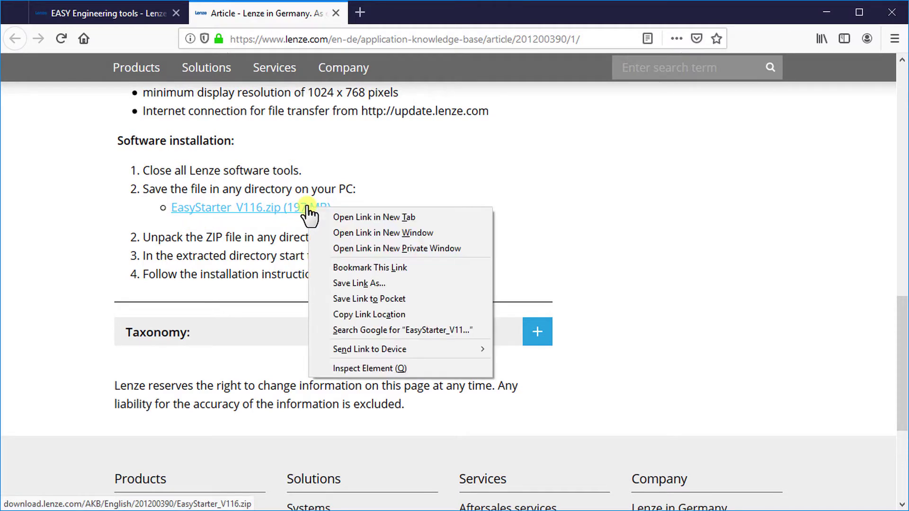
left_click(375, 283)
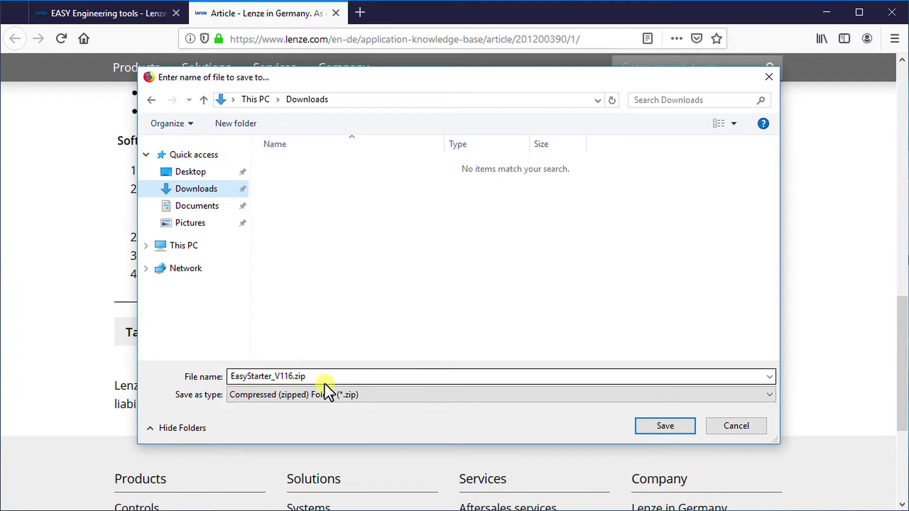
left_click(651, 426)
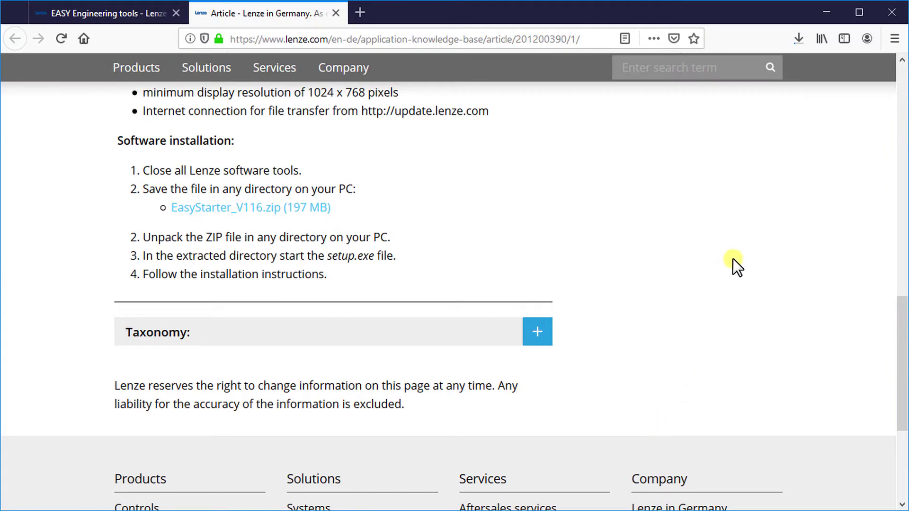
left_click(798, 41)
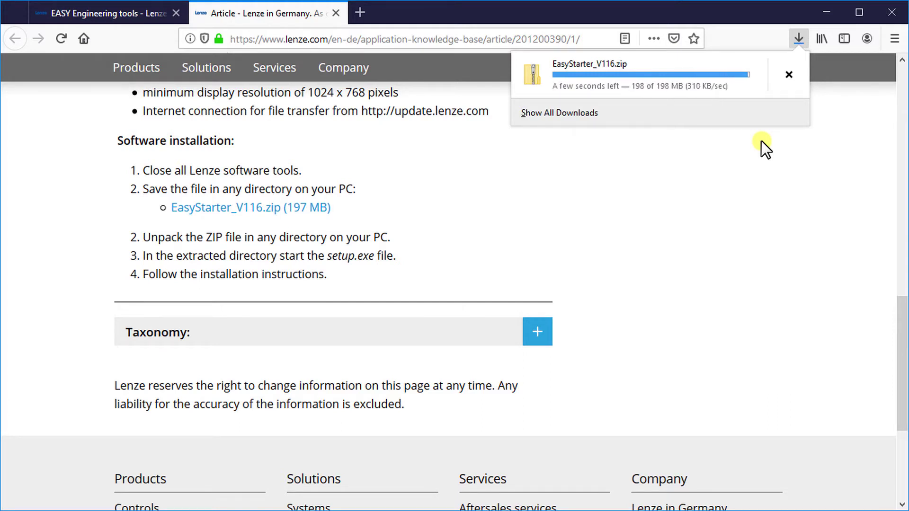
- Extract EasyStarter_V116.zip into the suggested EasyStarter_V116 folder
left_click(752, 167)
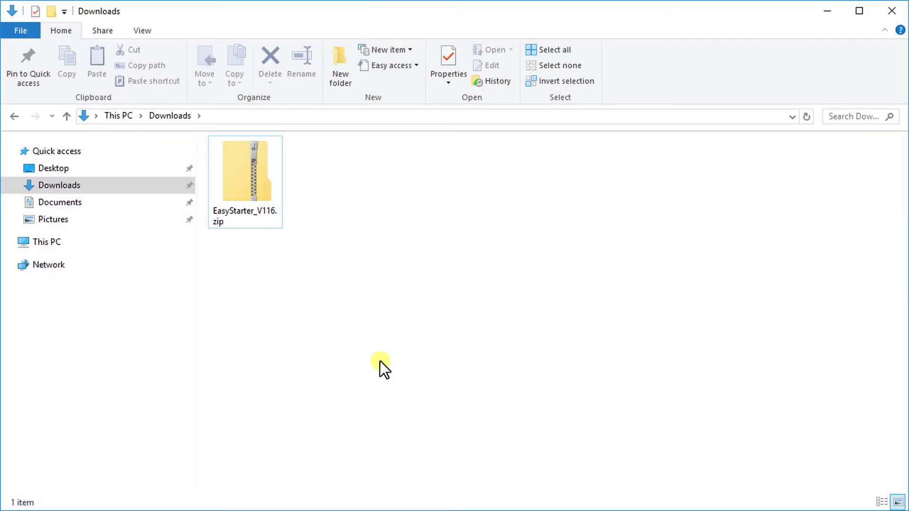
right_click(257, 189)
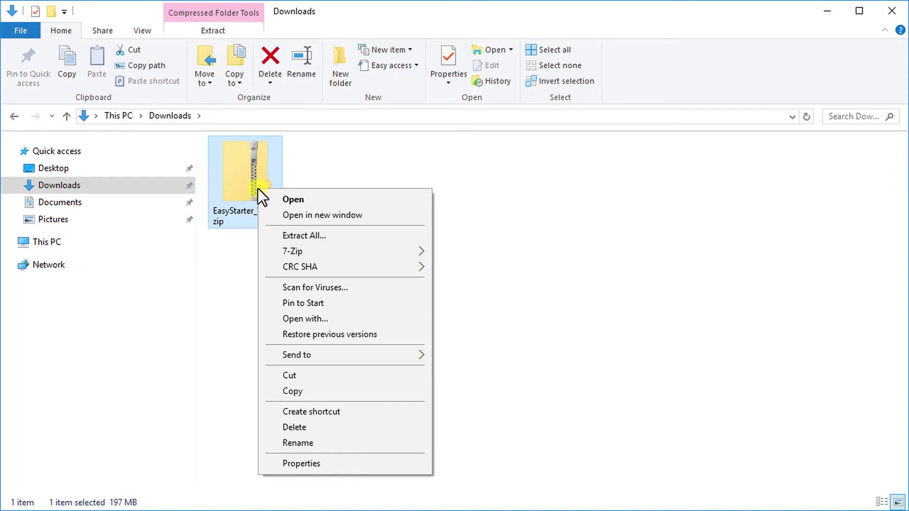
left_click(337, 234)
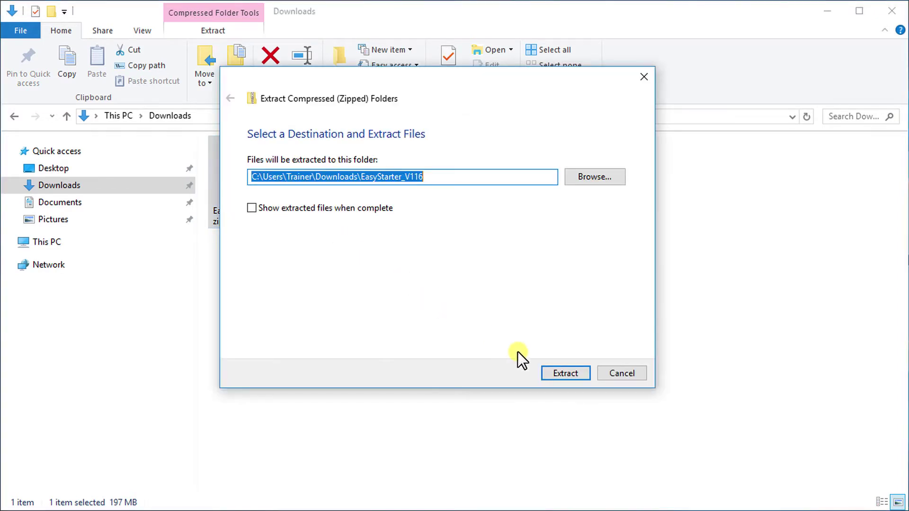
left_click(569, 377)
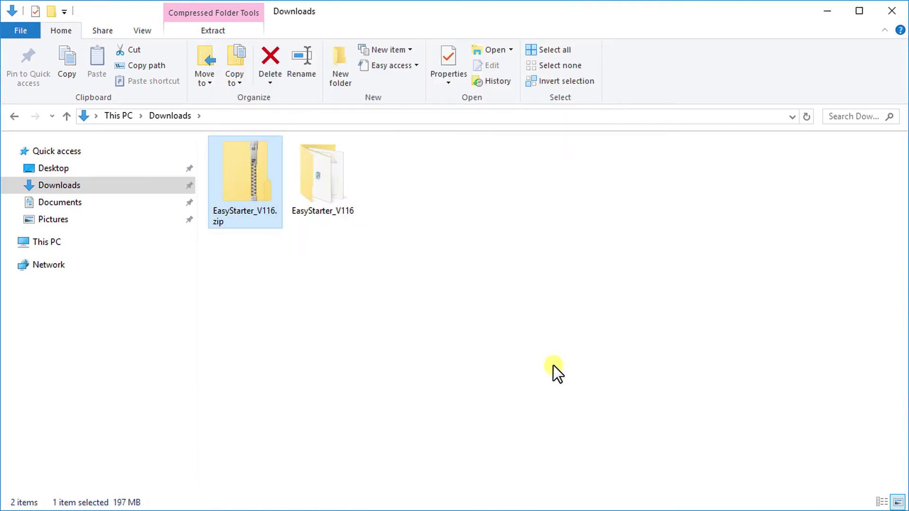
- Run Setup.exe from the extracted EasyStarter_V116 folder
double_click(350, 189)
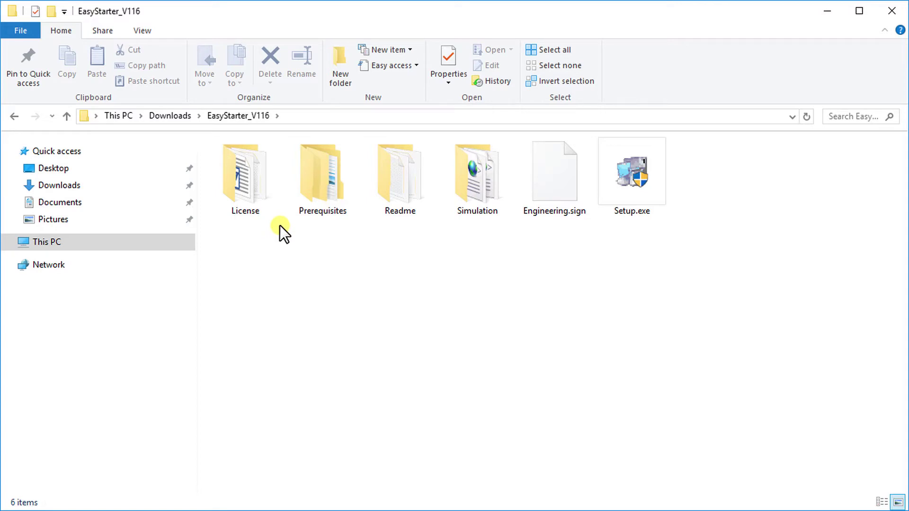
left_click(632, 187)
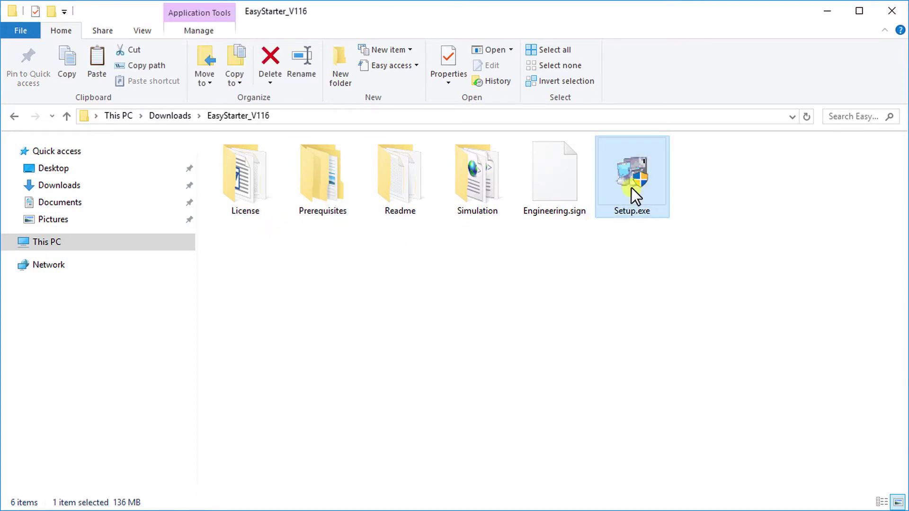
double_click(631, 187)
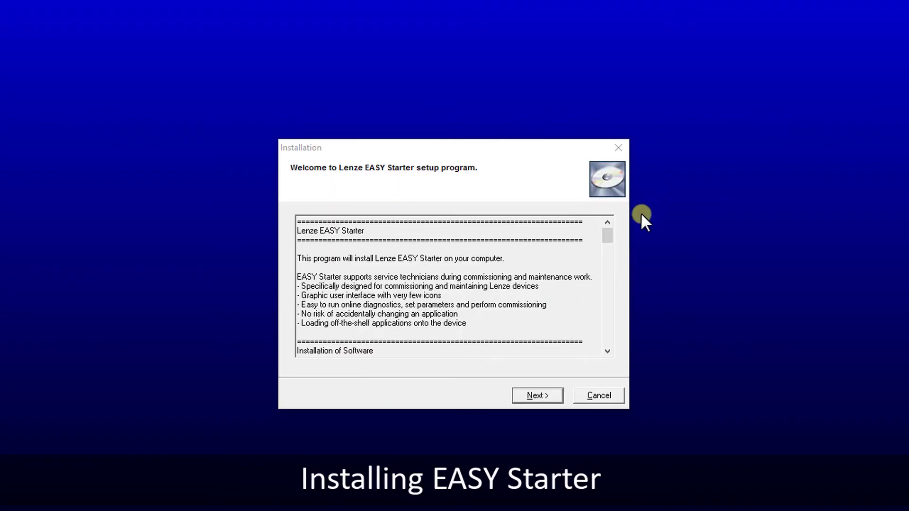
- Accept the EASY Starter licence terms and enter the user name and company name
left_click(537, 395)
left_click(539, 394)
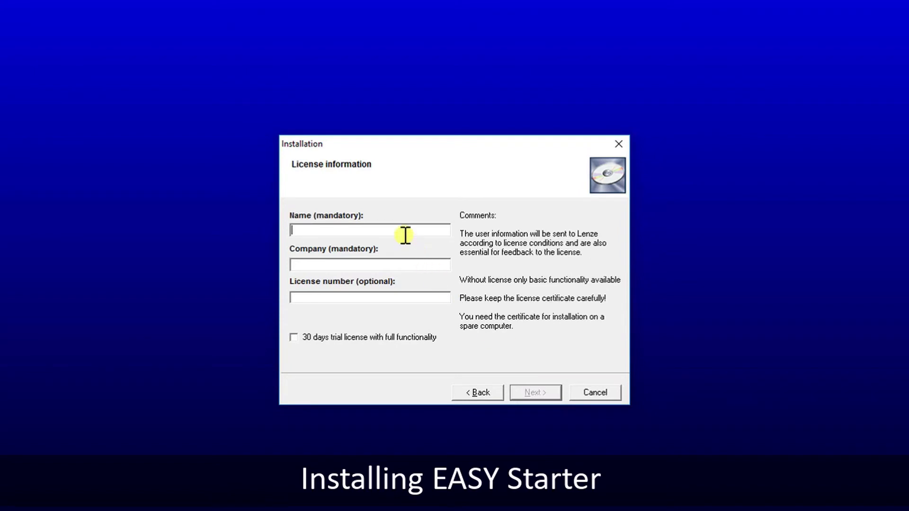
type("My Name")
left_click(385, 262)
type("My Company Name")
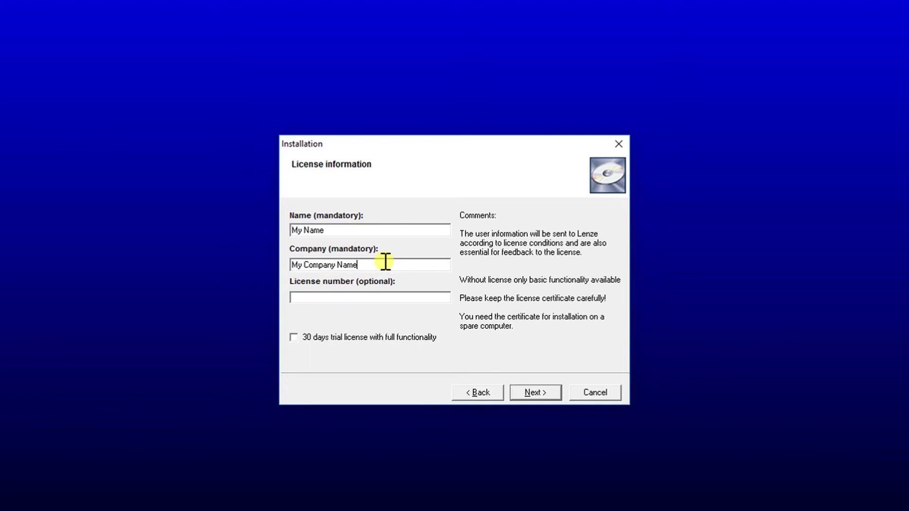
- Choose the 30 days trial license and keep the default destination directory
left_click(294, 337)
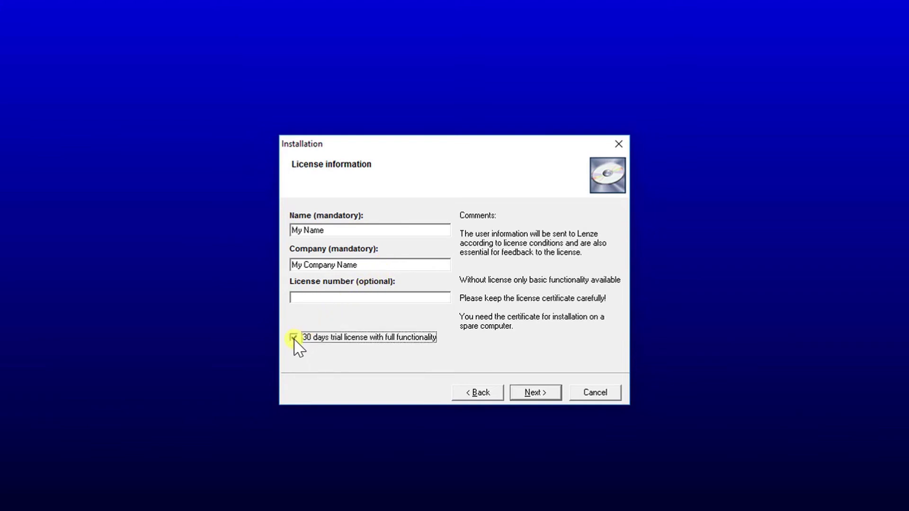
left_click(534, 392)
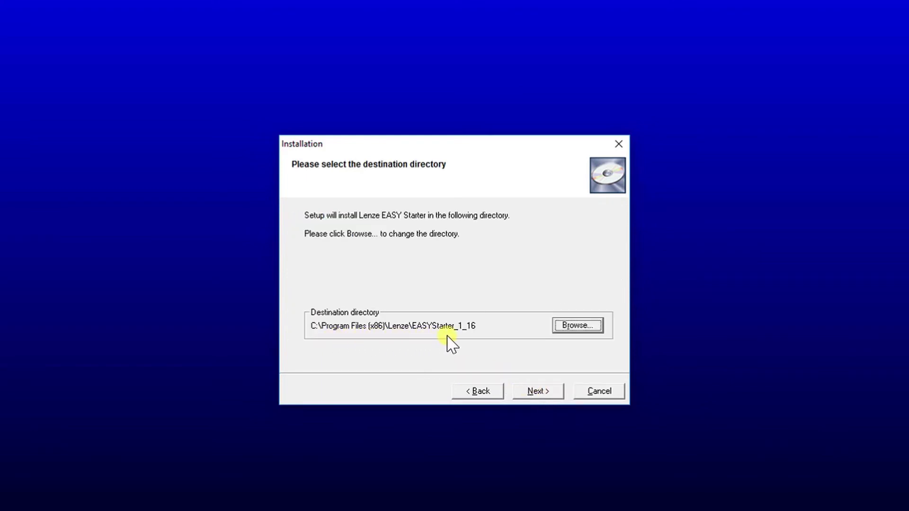
left_click(548, 393)
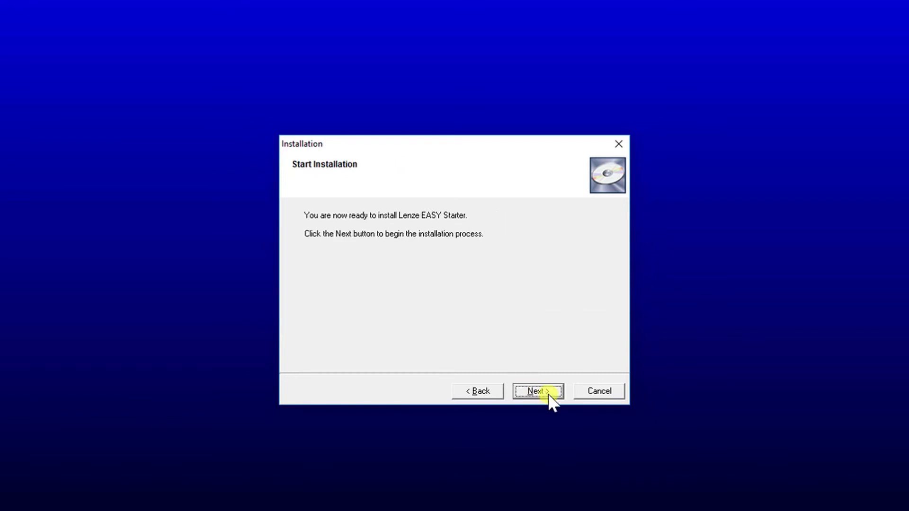
- Start the EASY Starter installation and let it finish
left_click(549, 393)
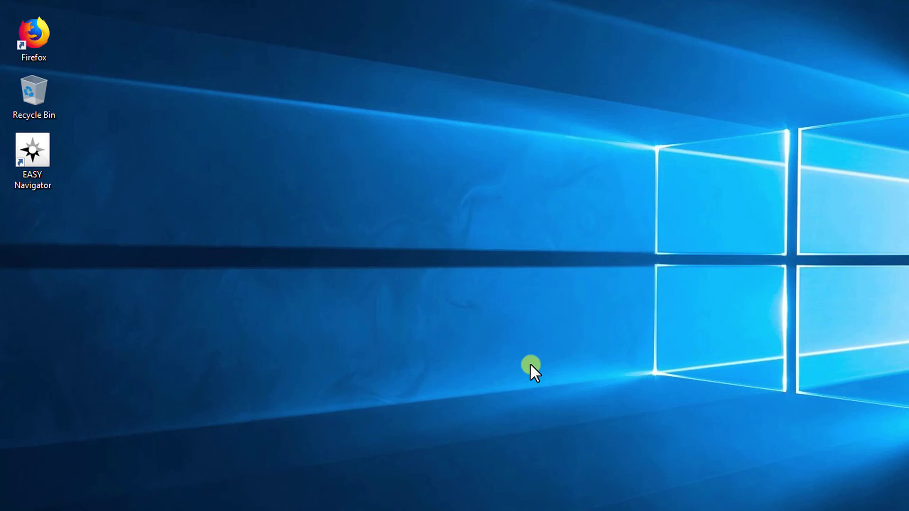
- Launch EASY Navigator and view the installed EASY Starter 1.16 version
double_click(36, 138)
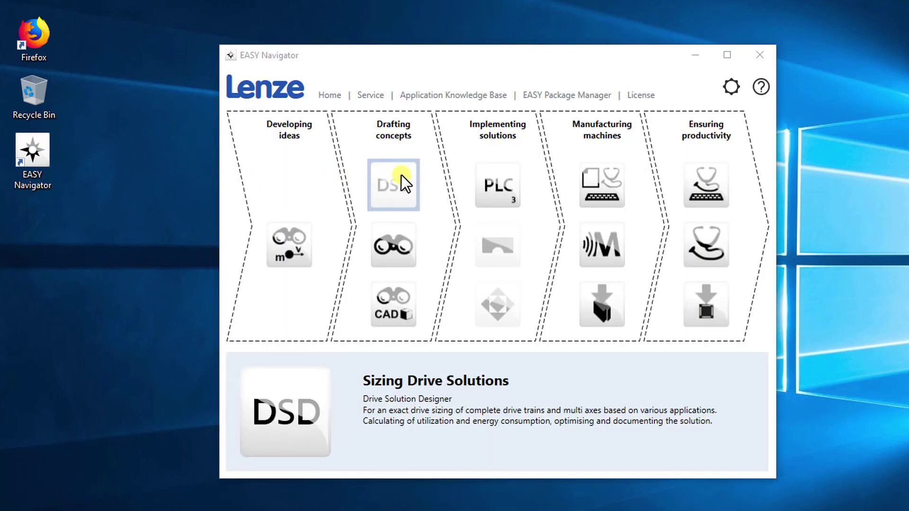
left_click(616, 198)
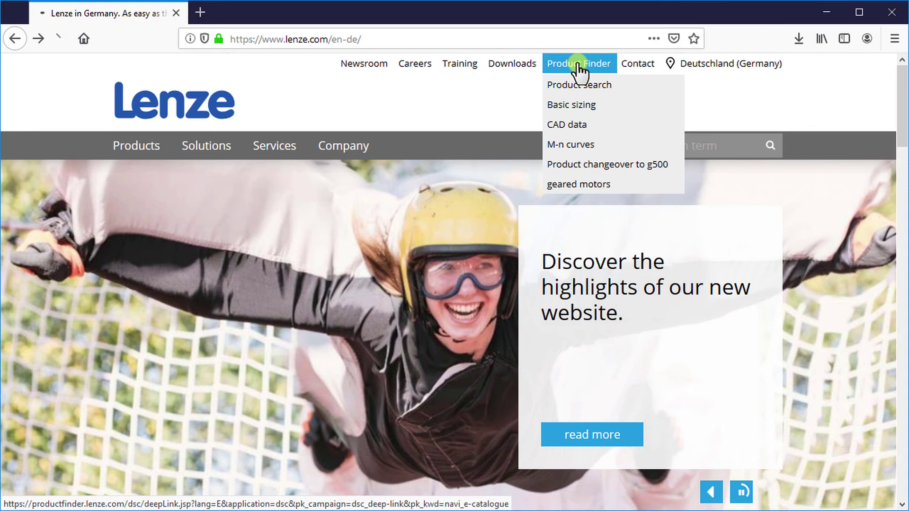
- In Product Finder, filter Engineering to Licences for Engineering tools and show the 5 results
left_click(579, 66)
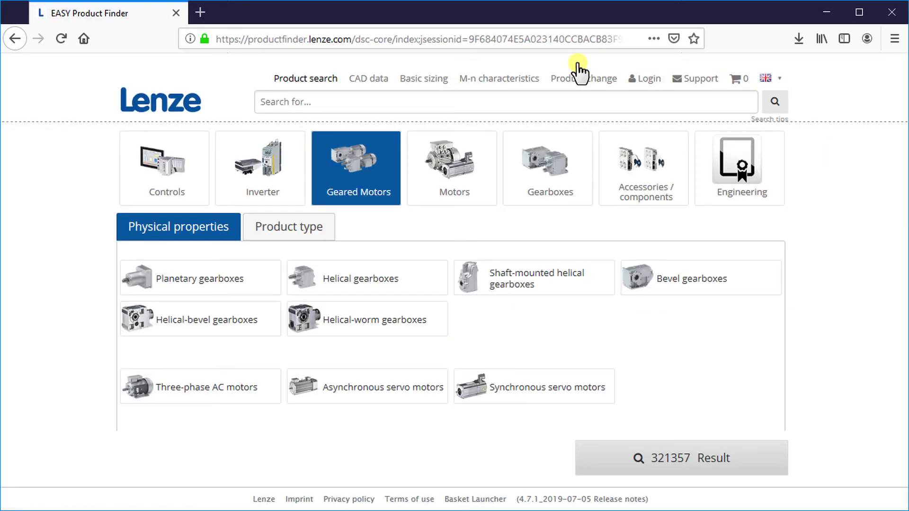
left_click(744, 178)
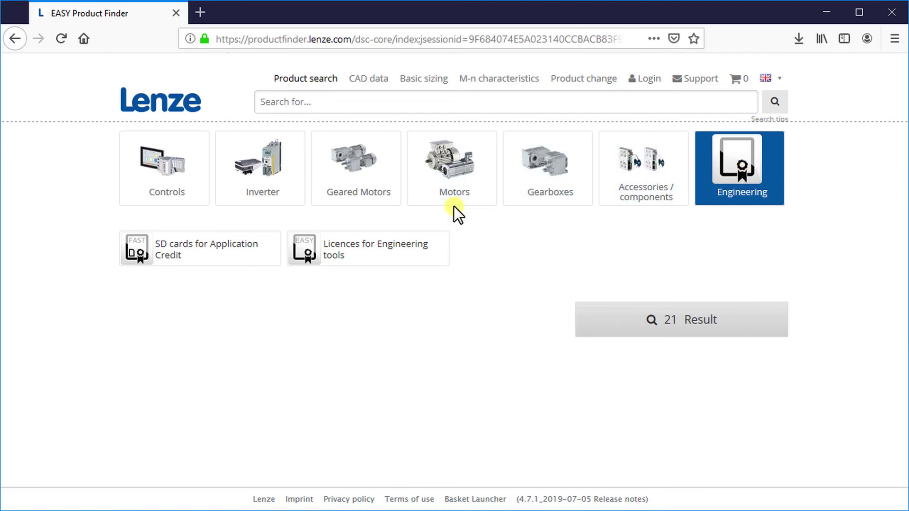
left_click(367, 260)
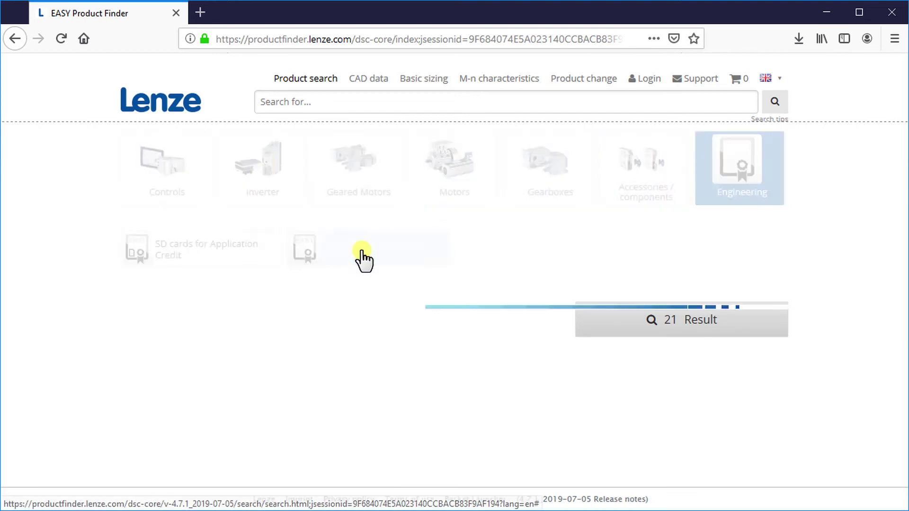
left_click(680, 325)
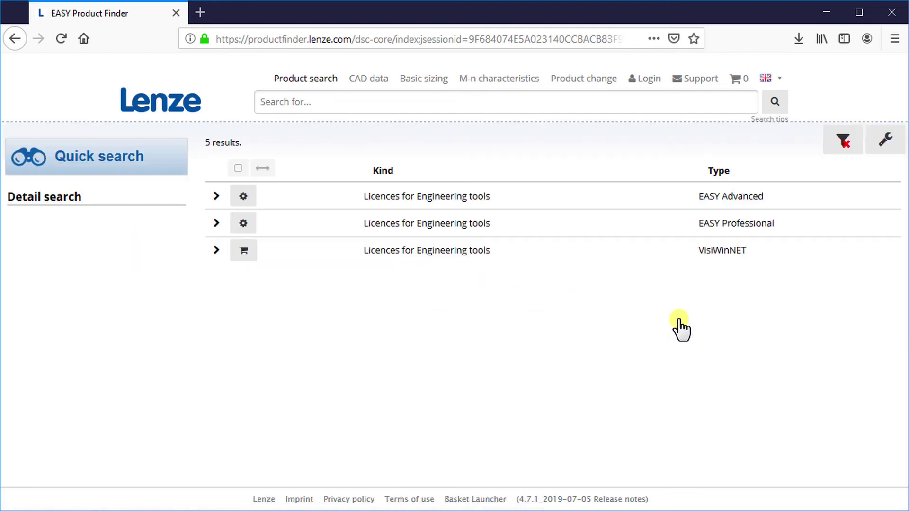